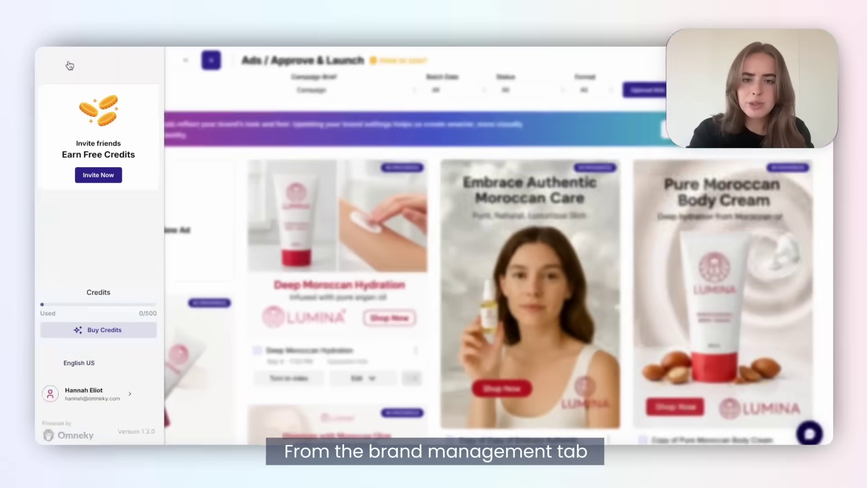
Step: Scroll up Lumina's Brand Management page to view its overview, logos and colour swatches
scroll(70, 233, "up", 5)
Step: Upload the Icon_Black logo and start a new yellow-green brand colour
left_click(69, 229)
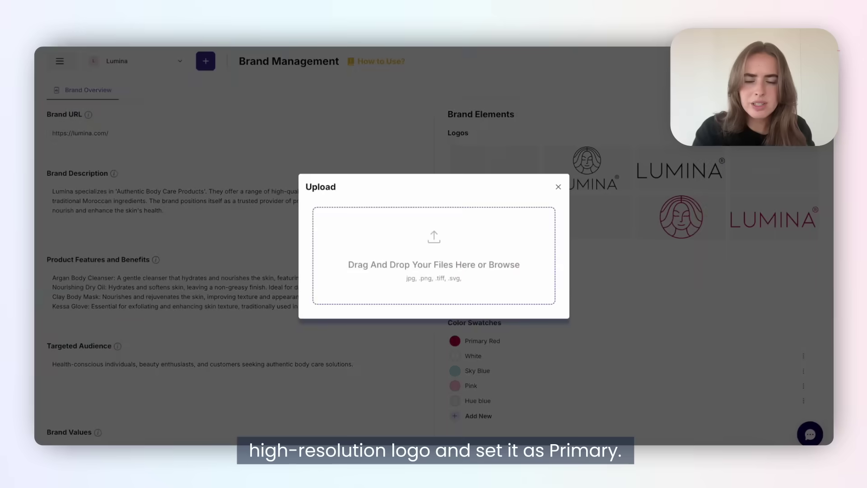
left_click(434, 253)
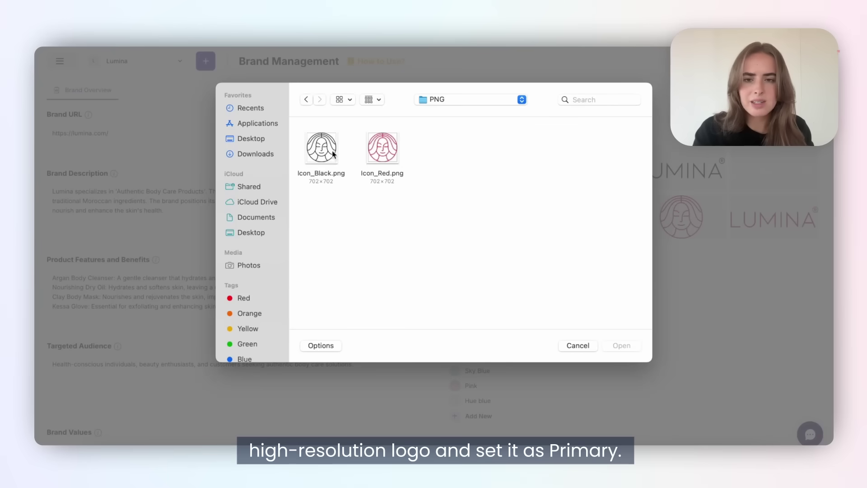
left_click(622, 346)
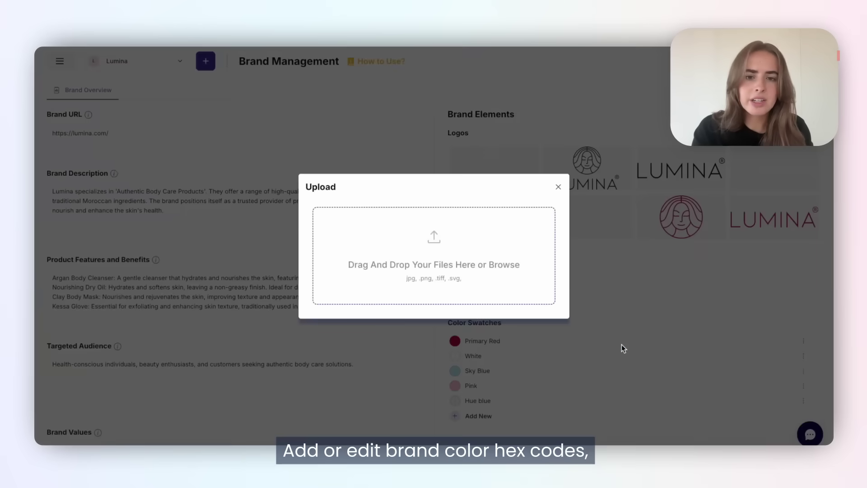
left_click(478, 353)
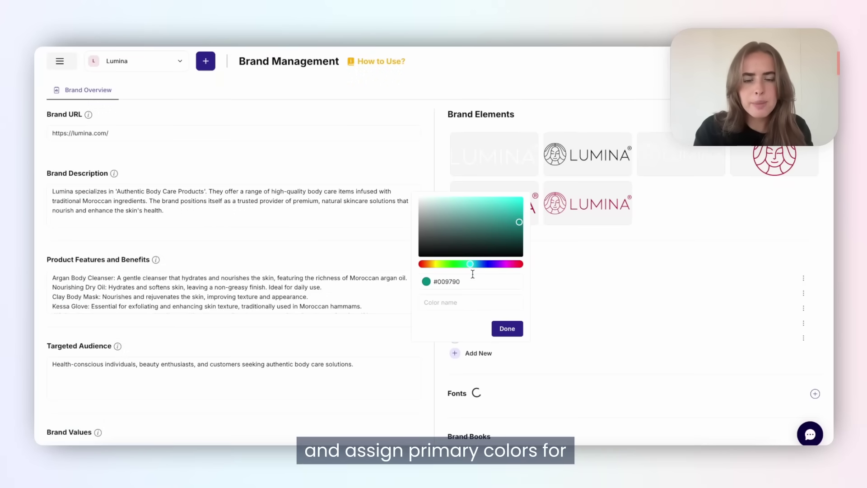
left_click_drag(473, 265, 442, 264)
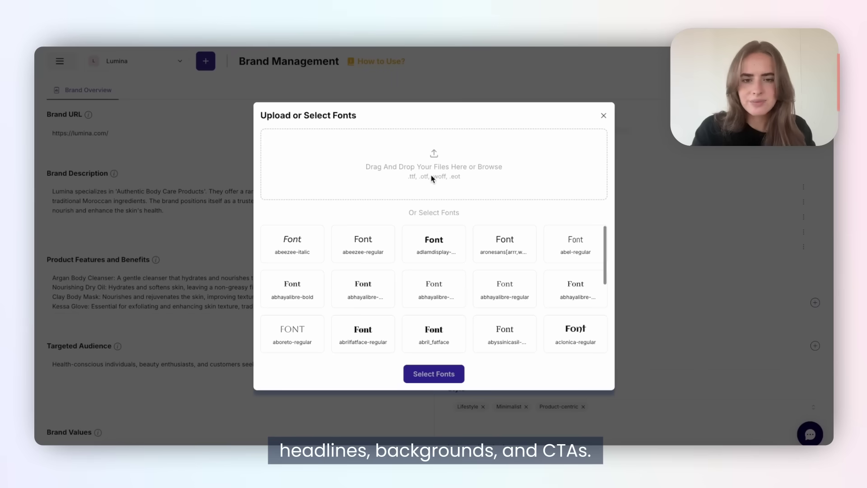
Step: Upload COCOGOOSE PRO LIGHT.TTF and add the Cocogoose font to Lumina's brand
left_click(431, 178)
left_click(397, 153)
left_click(618, 347)
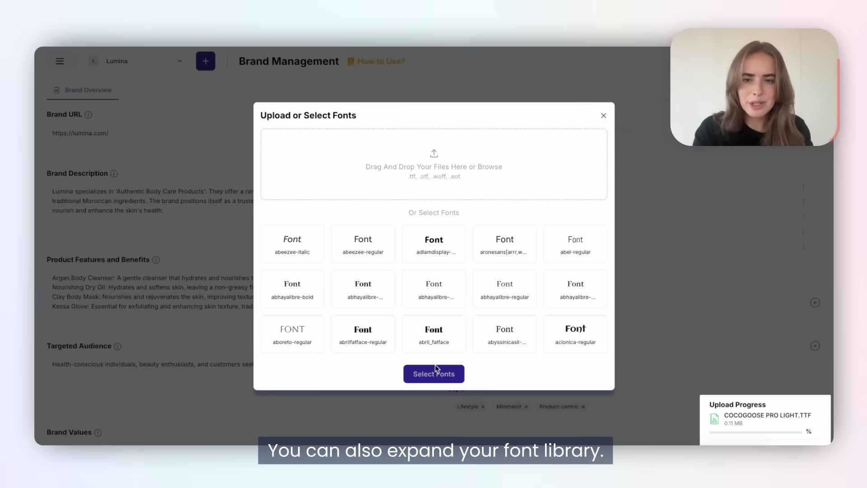
left_click(413, 377)
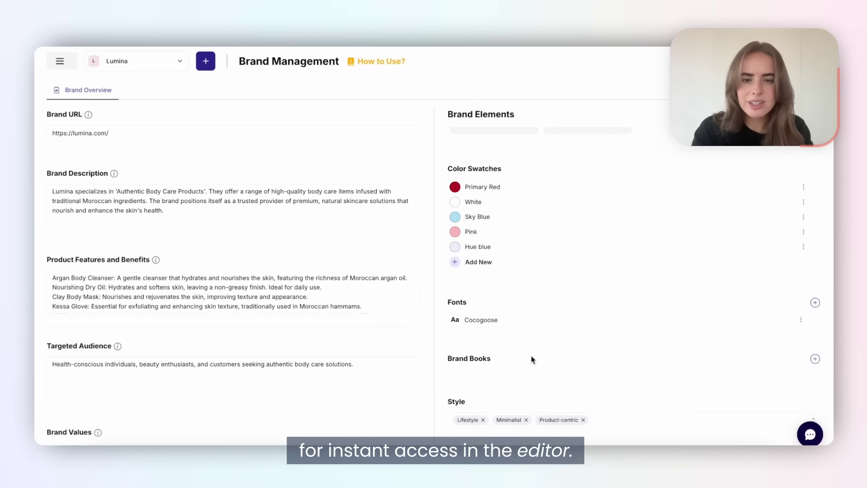
Step: Review Lumina's style list, industry vertical and country settings without changing them
scroll(531, 359, "down", 2)
scroll(532, 359, "down", 1)
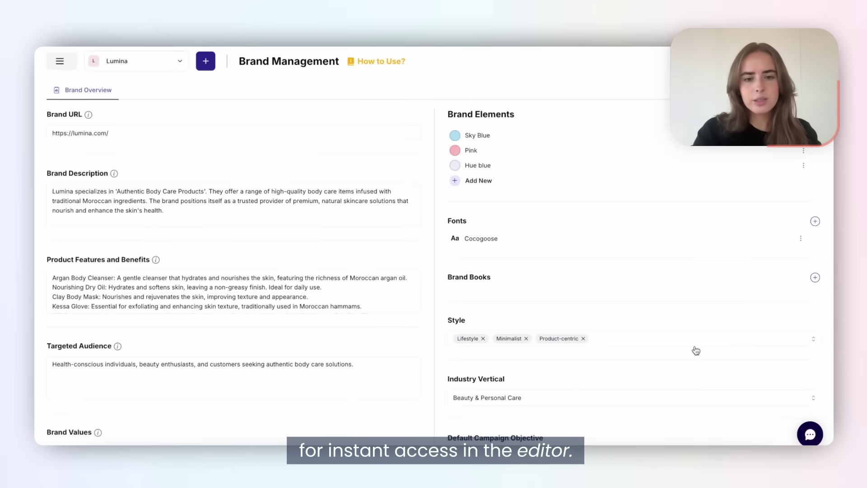
left_click(745, 340)
scroll(729, 378, "down", 2)
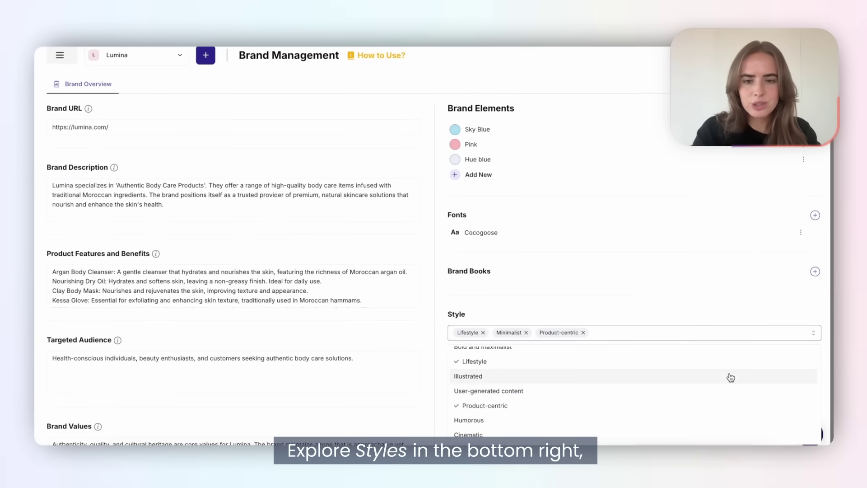
left_click(764, 331)
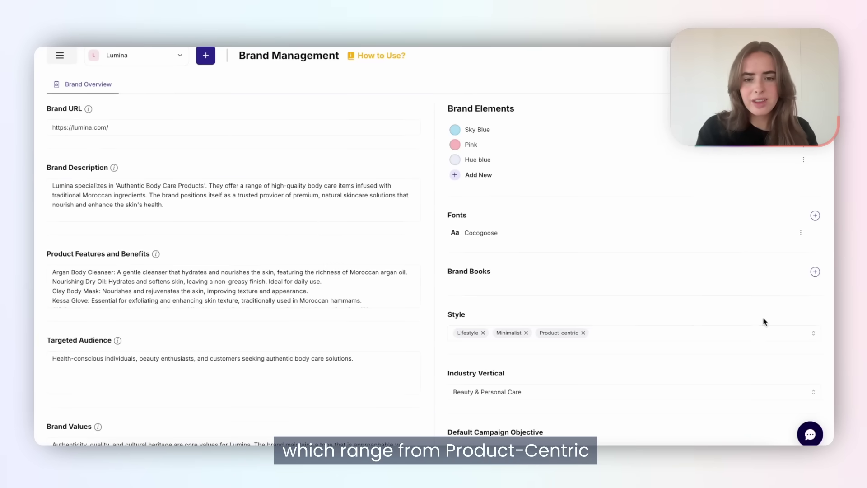
scroll(764, 321, "down", 1)
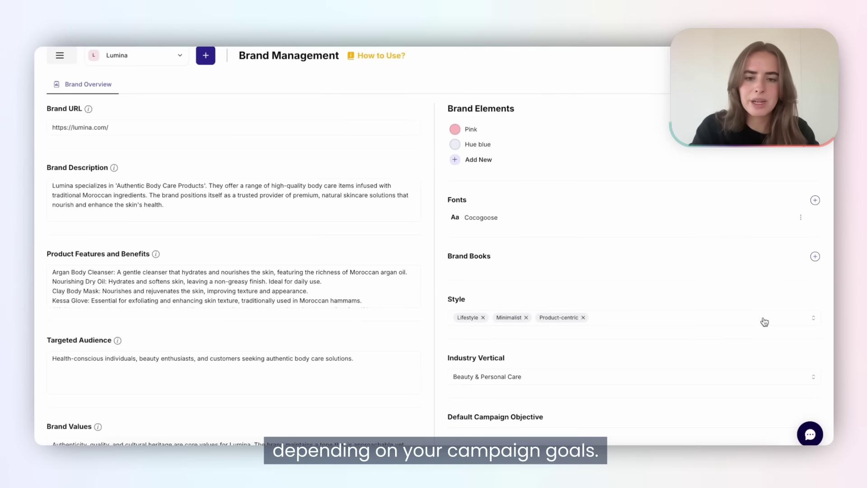
scroll(765, 321, "down", 5)
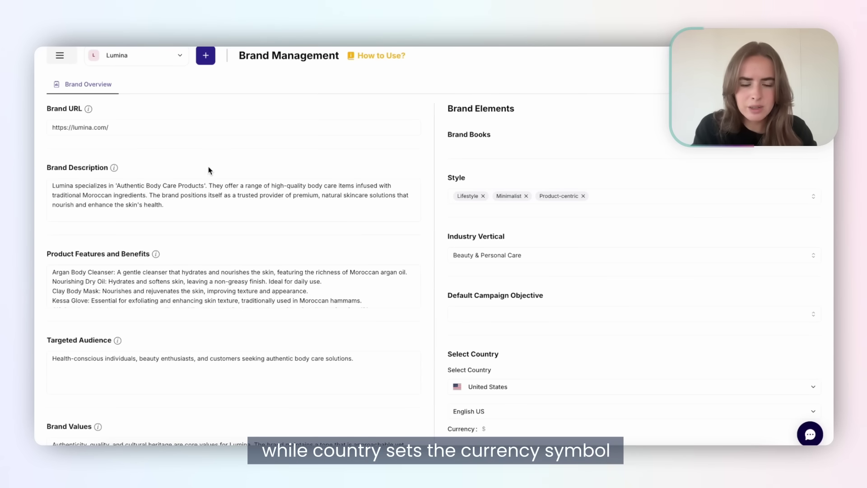
Step: Bring up the main navigation menu
left_click(65, 60)
left_click(66, 61)
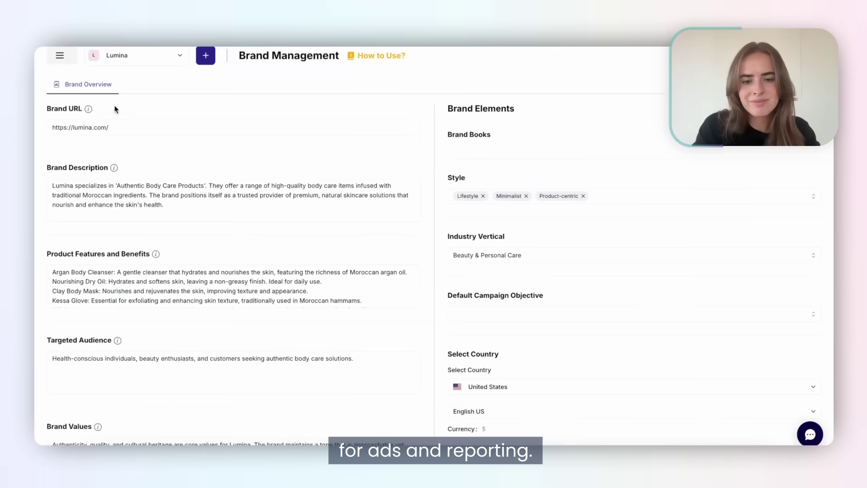
left_click(65, 60)
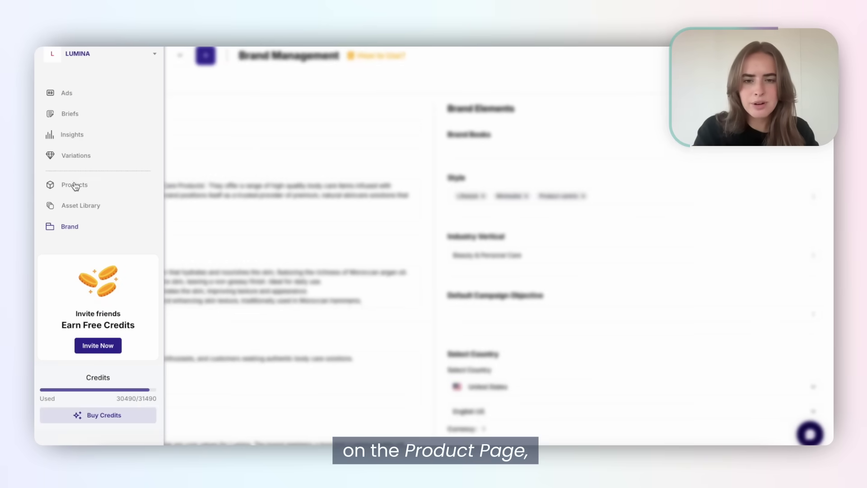
Step: Add the Soy Candle product priced 19 with benefits and description 'A soy organic candle in a tin holder.'
left_click(74, 186)
type("Soy Candle")
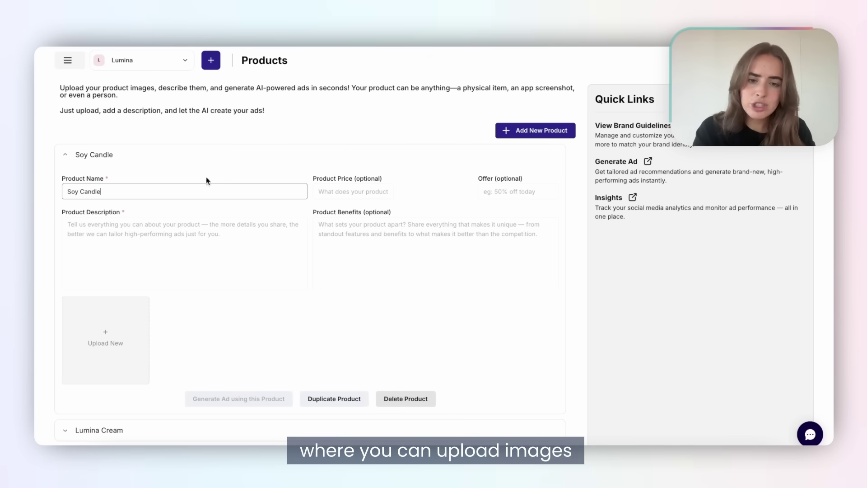
key("Tab")
type("19")
left_click(343, 229)
type("Smells like soy and eucalyptus")
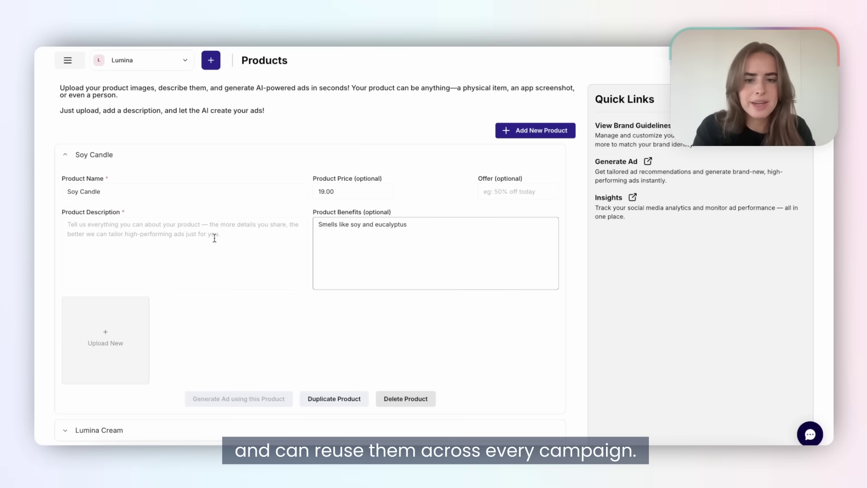
left_click(214, 238)
type("A soy organ")
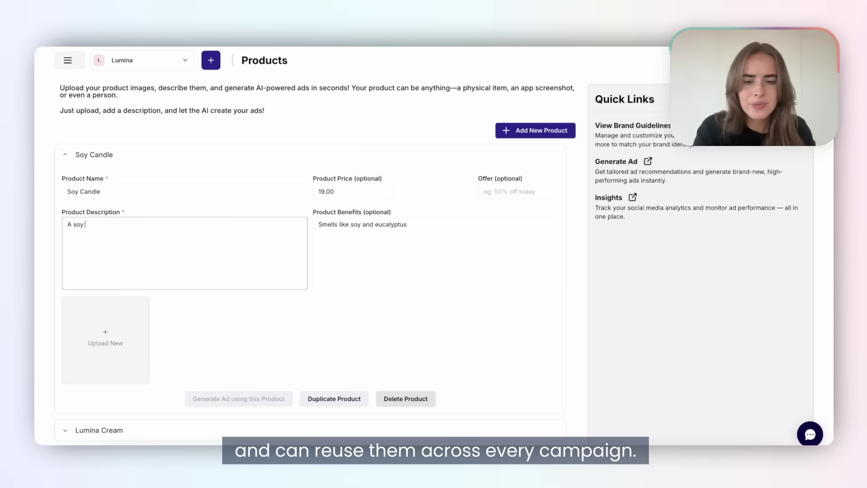
type("ic candle in a tin holder")
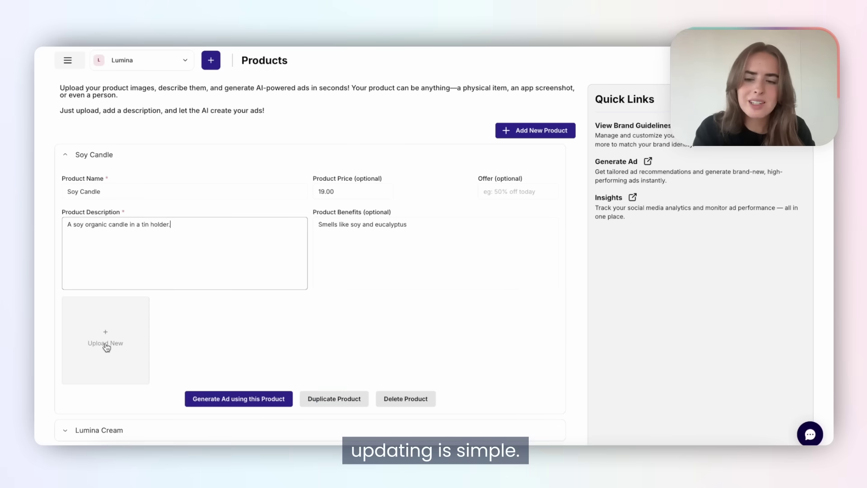
type(".")
Step: Upload a candle photo for the product, then go to the Ads approval page
left_click(106, 345)
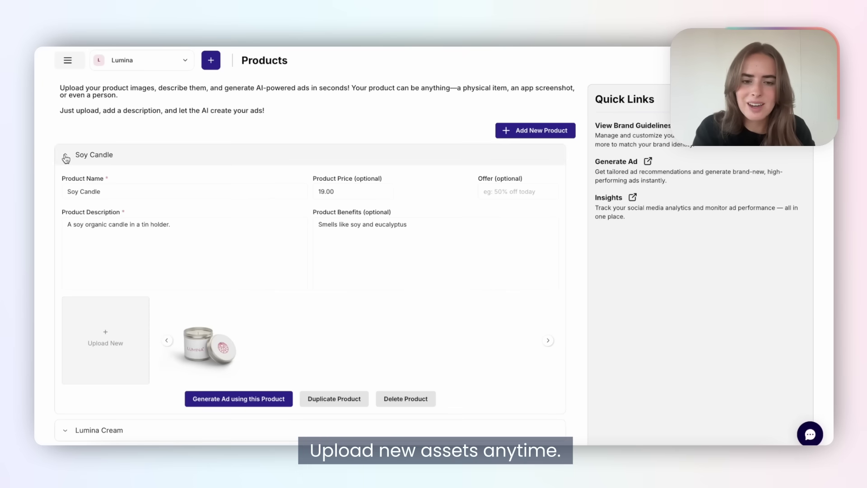
left_click(66, 158)
left_click(68, 60)
left_click(68, 91)
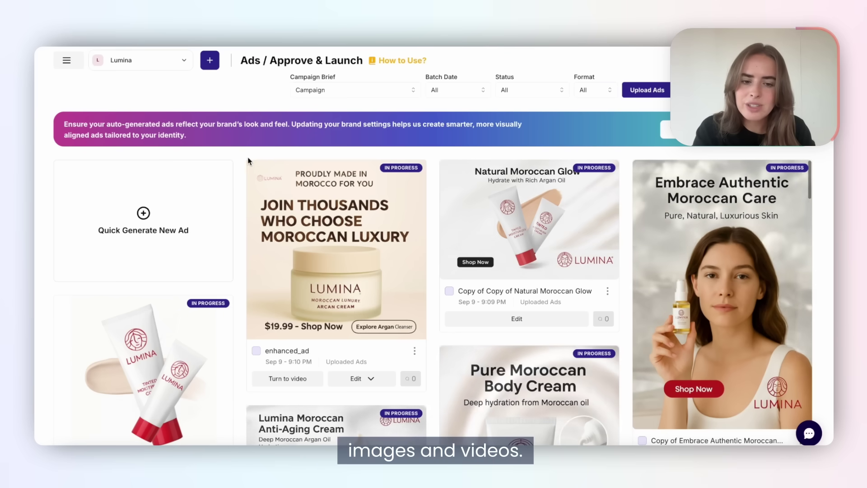
Step: Start a new ad from the confident-portrait suggestion, replacing the dry oil mention with soy candle
left_click(161, 226)
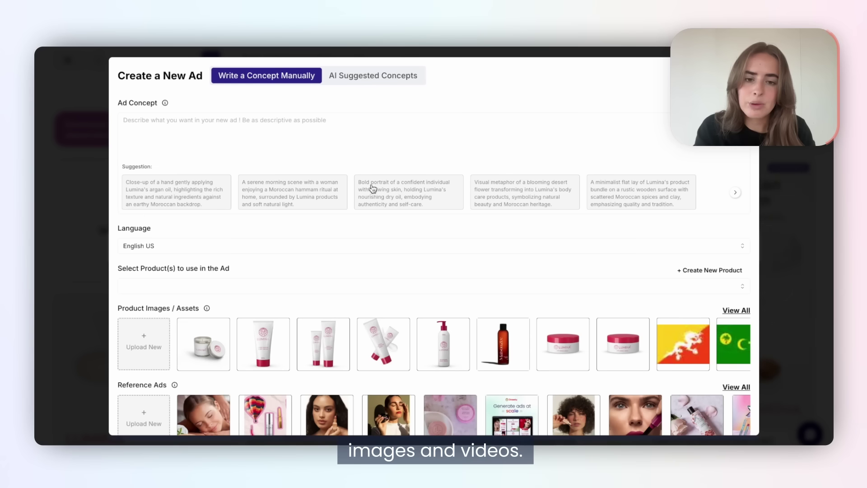
left_click(388, 193)
left_click_drag(340, 120, 387, 121)
type("so")
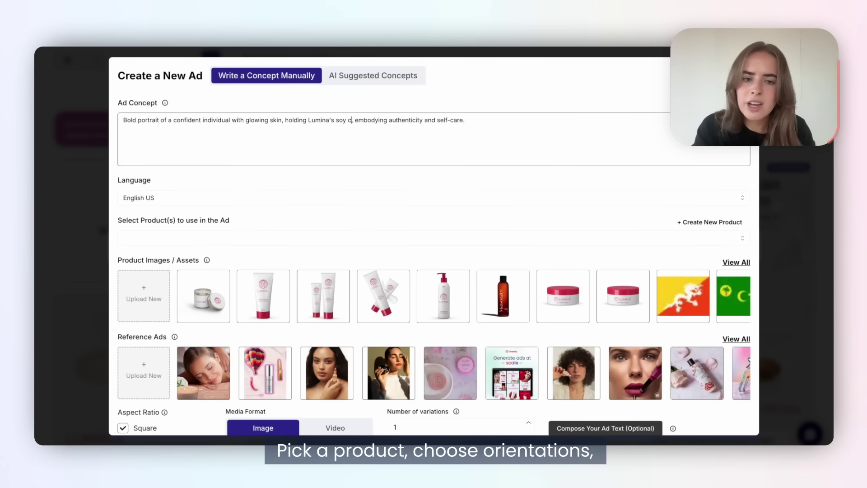
Step: Pick Soy Candle with its candle image and the first reference ad, then generate the ad
left_click(259, 238)
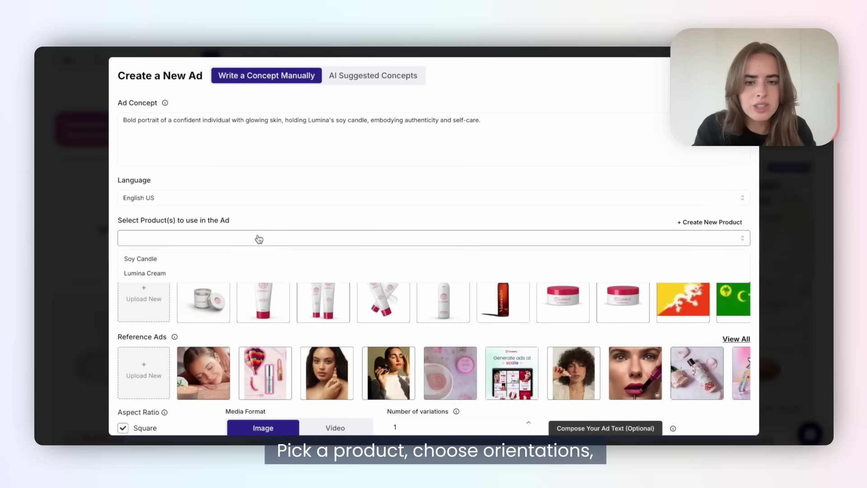
left_click(228, 258)
left_click(212, 296)
scroll(203, 340, "down", 1)
left_click(204, 343)
scroll(203, 344, "down", 2)
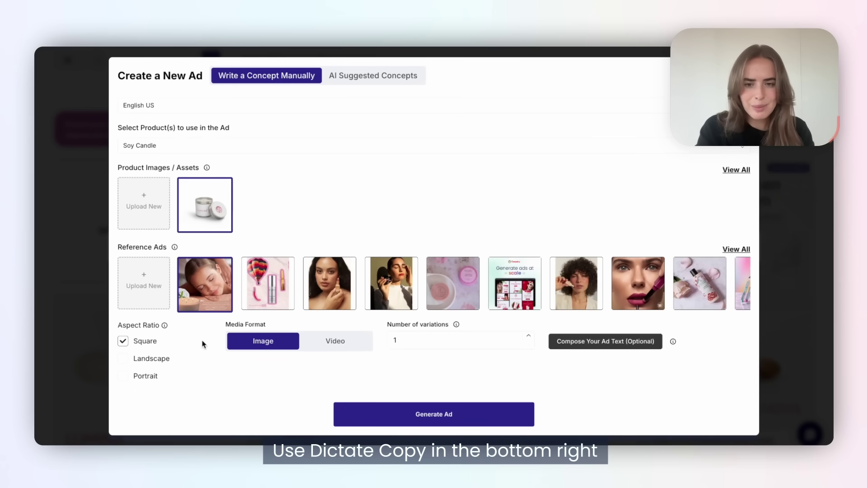
left_click(432, 414)
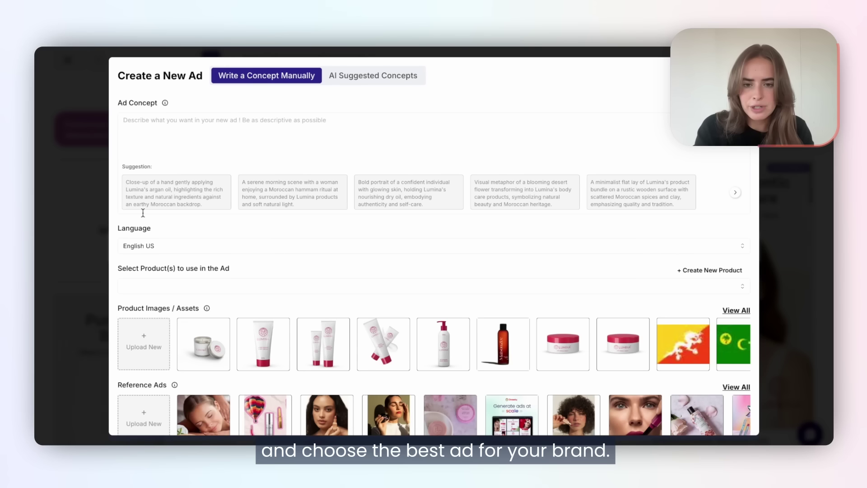
Step: Use the portrait concept and replace the word 'individual' with 'soy candle'
left_click(130, 120)
type("portrait of a confident individual with glowing skin, holding Lumina's nourishing dry oil, embodying authenticity and self-care.")
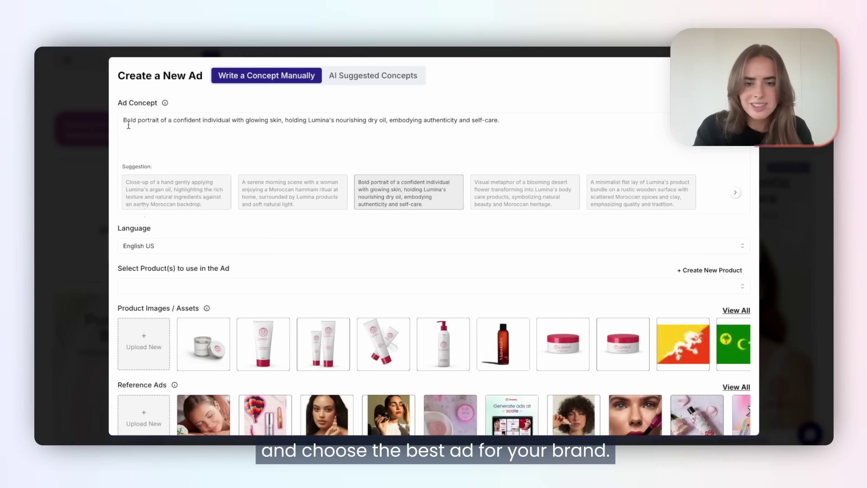
double_click(227, 119)
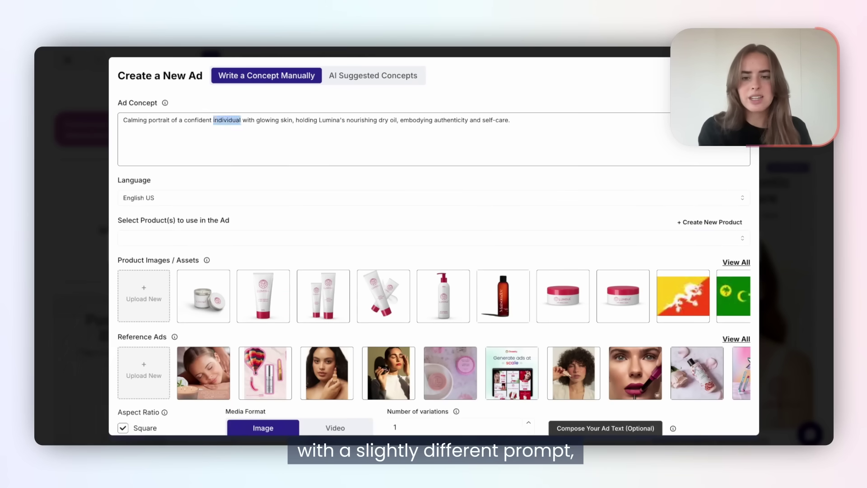
type("soy candle")
Step: Choose Soy Candle and the spa-woman reference ad, then generate the ad
left_click(194, 237)
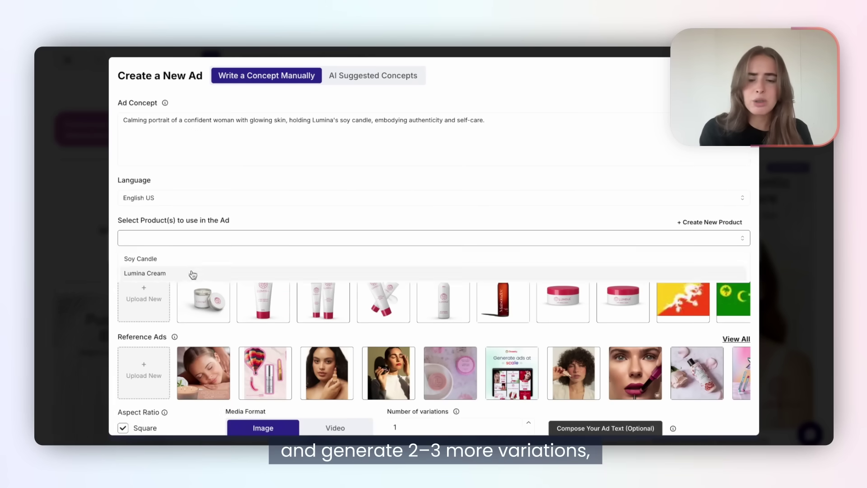
left_click(194, 256)
left_click(202, 367)
scroll(202, 361, "down", 2)
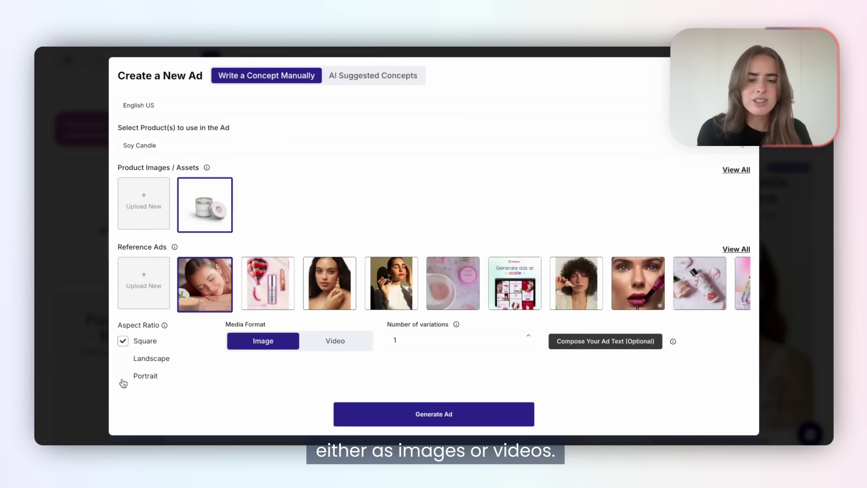
left_click(448, 413)
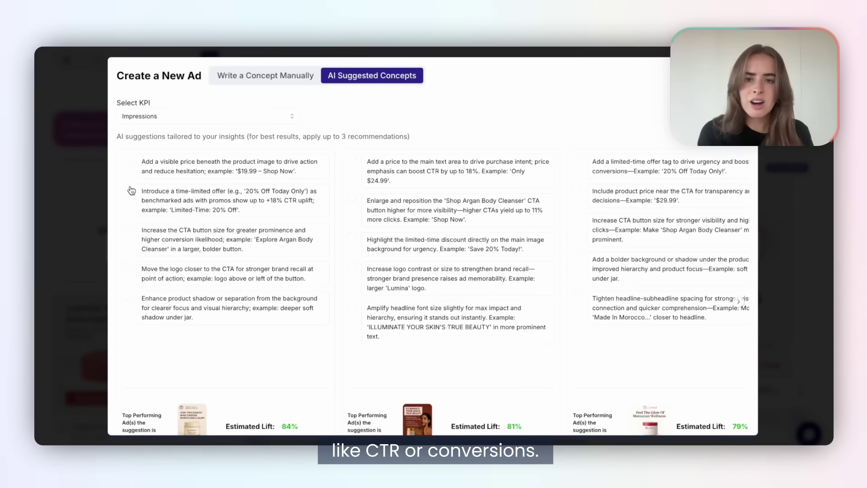
Step: Approve the visible-price-beneath-product suggestion and generate an ad from it
left_click(129, 163)
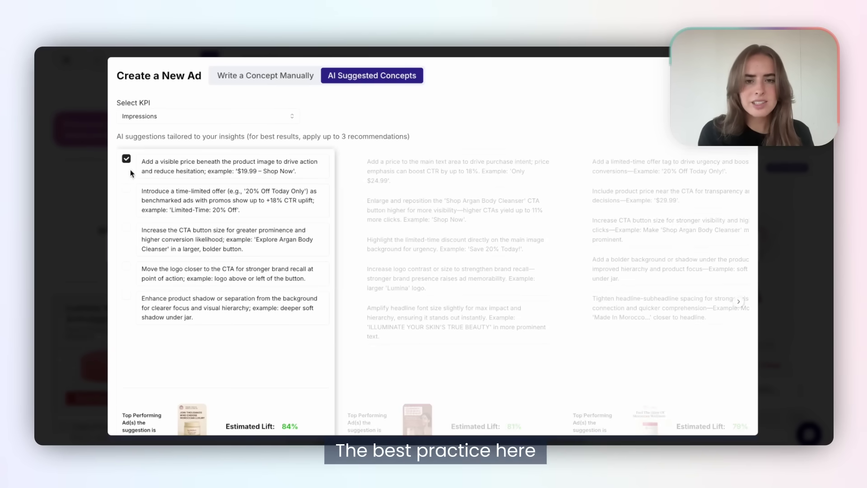
scroll(153, 250, "down", 3)
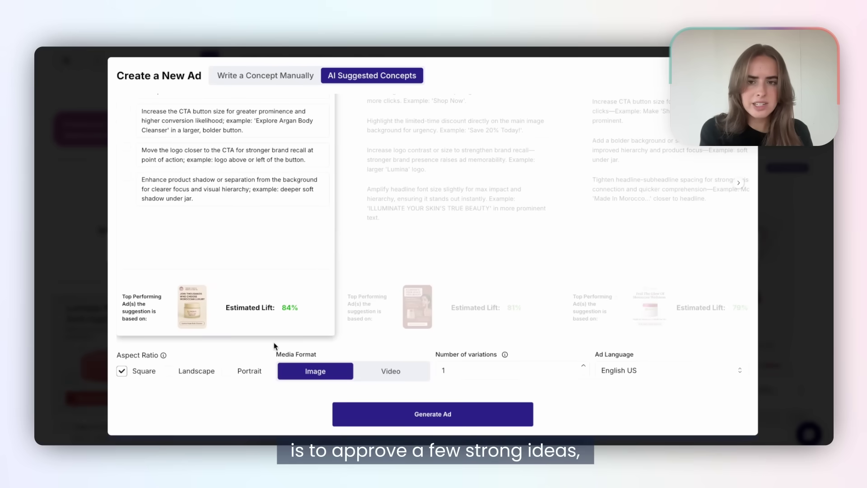
left_click(426, 413)
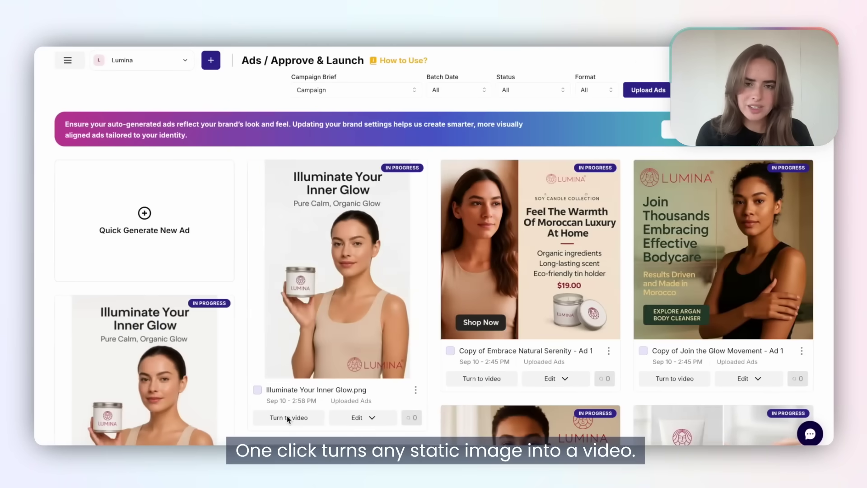
Step: Turn the Illuminate Your Inner Glow ad into a video with the prompt 'She smiles into camera'
left_click(287, 417)
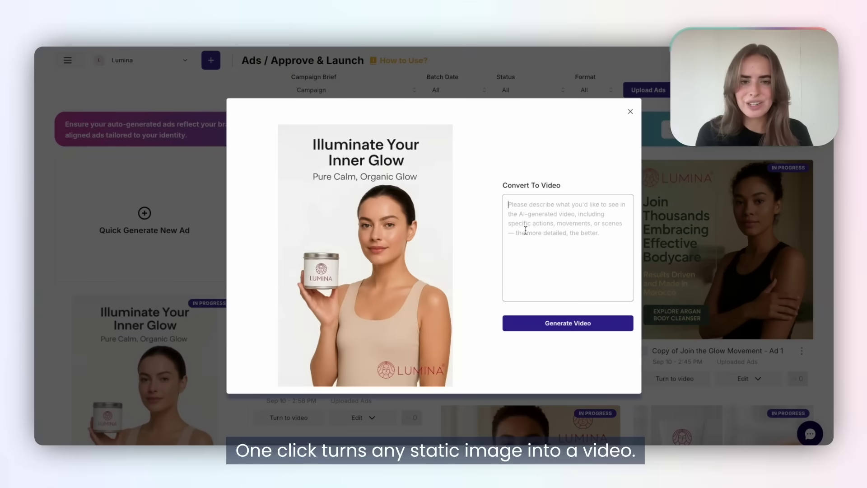
type("She smiles into camera")
left_click(556, 324)
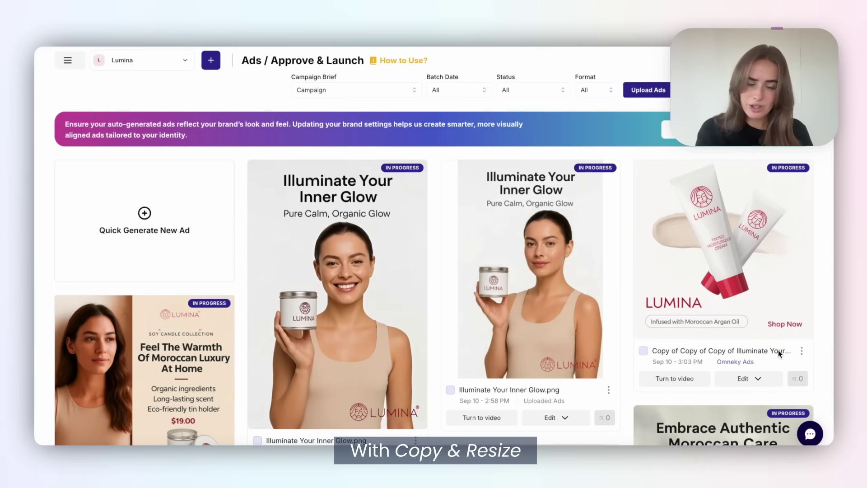
Step: Make a portrait-orientation resized copy of the tinted cream ad
left_click(803, 351)
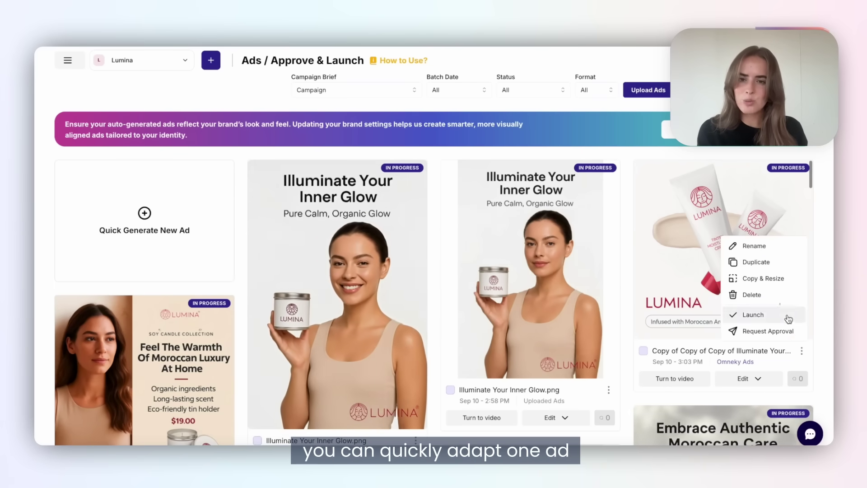
left_click(768, 278)
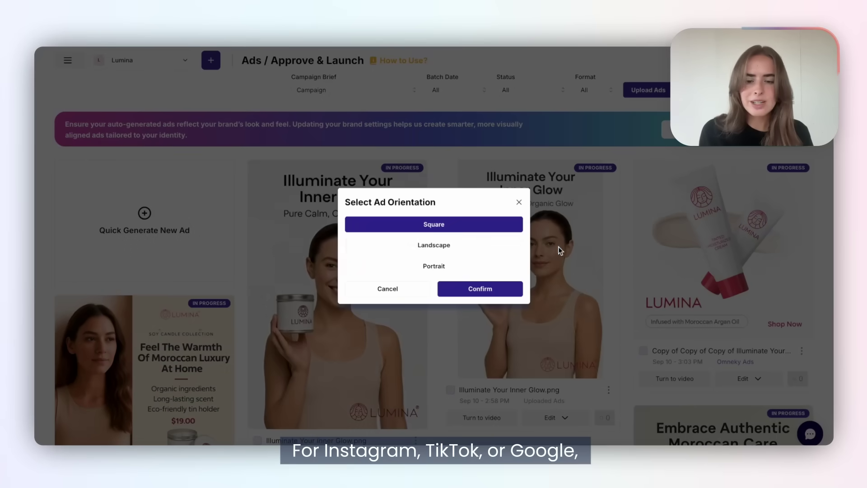
left_click(455, 267)
left_click(464, 288)
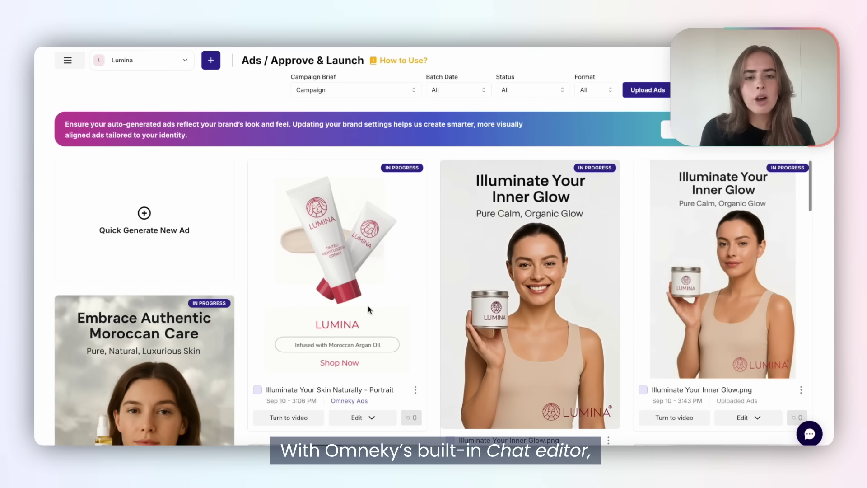
Step: Swap the candle in her hand for the Anti-Wrinkle Cream product photo via chat and keep the edit
left_click(714, 275)
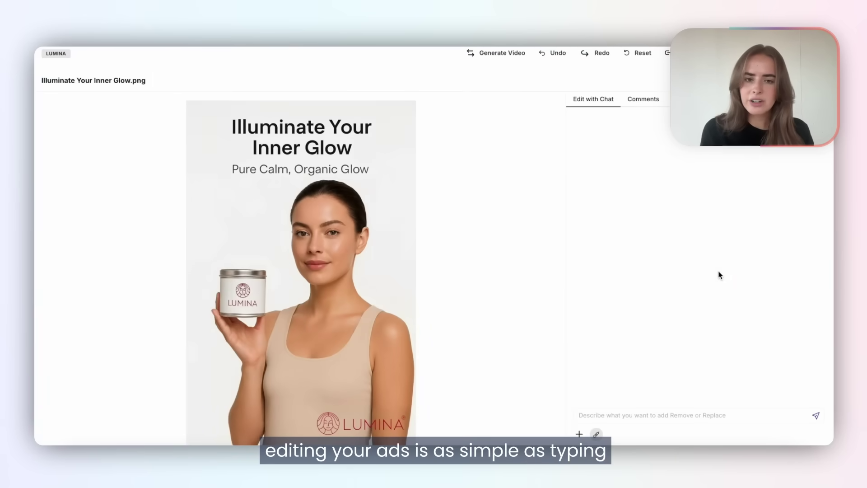
left_click(580, 435)
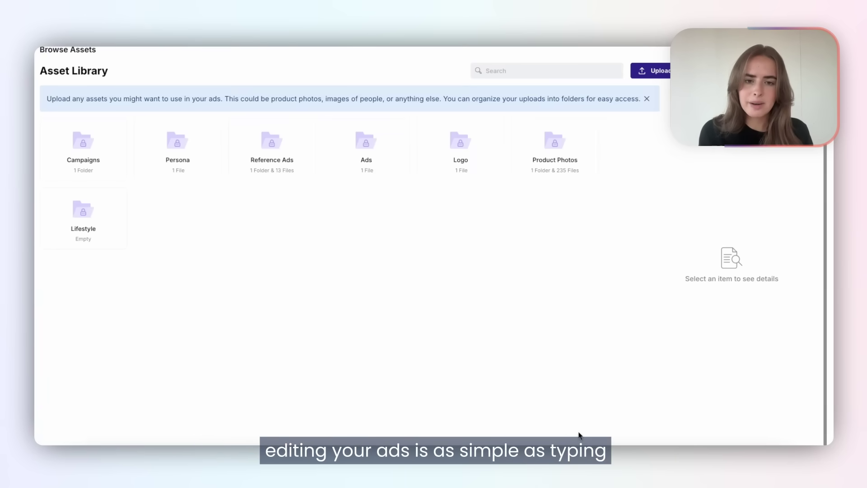
left_click(548, 156)
left_click(370, 142)
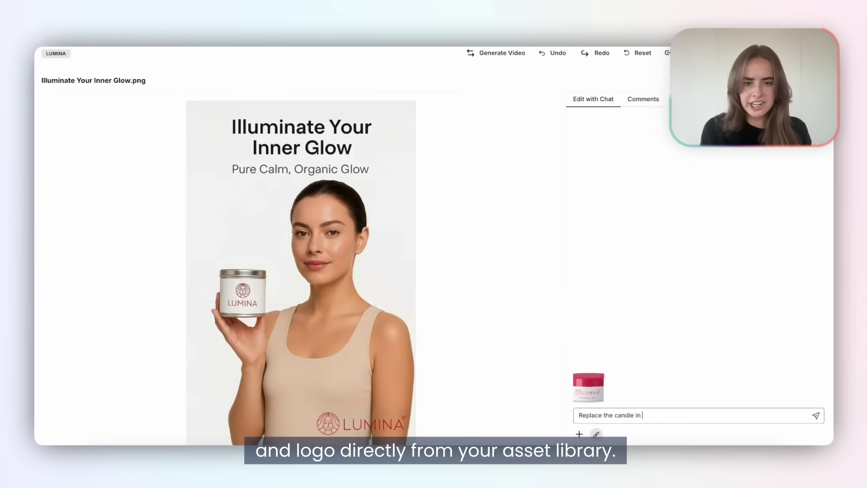
type("her hand with this ")
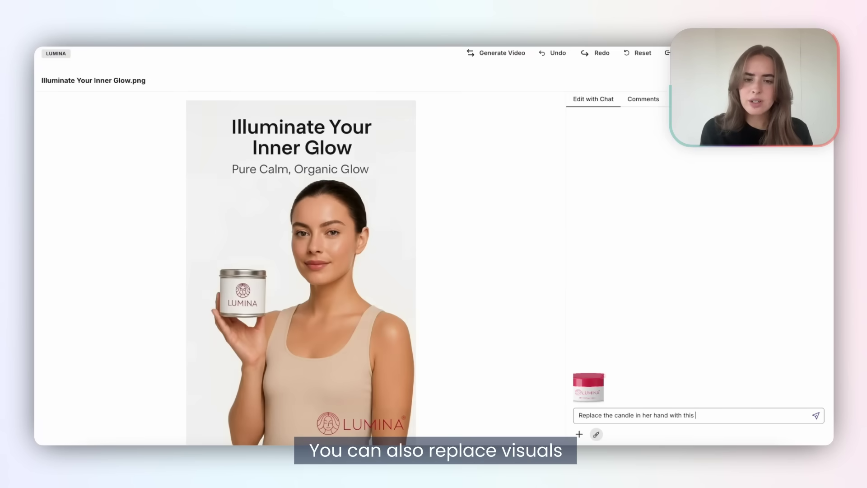
type("elements.")
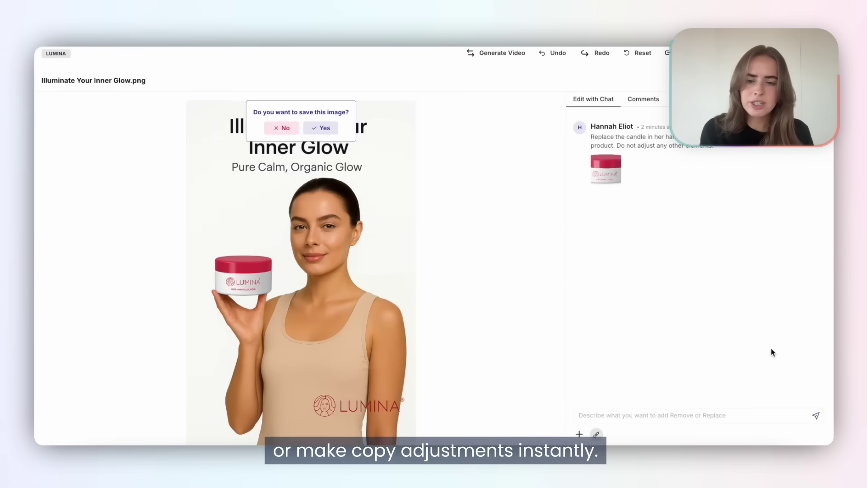
left_click(325, 129)
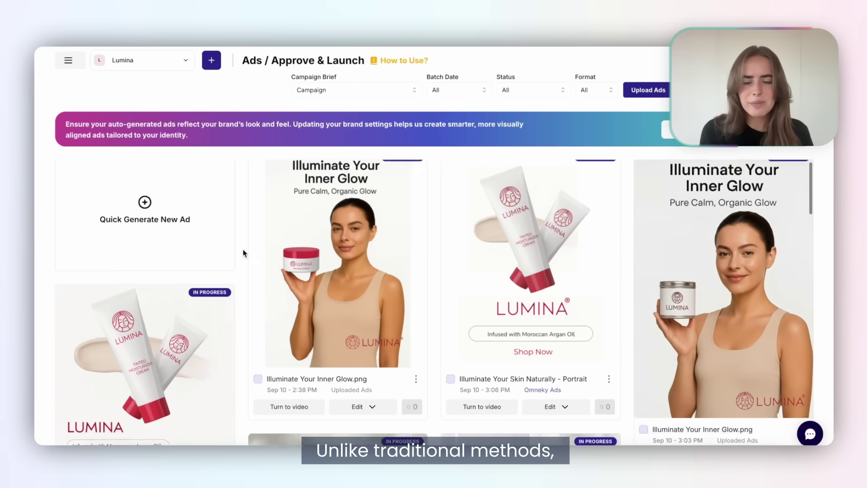
scroll(243, 253, "down", 4)
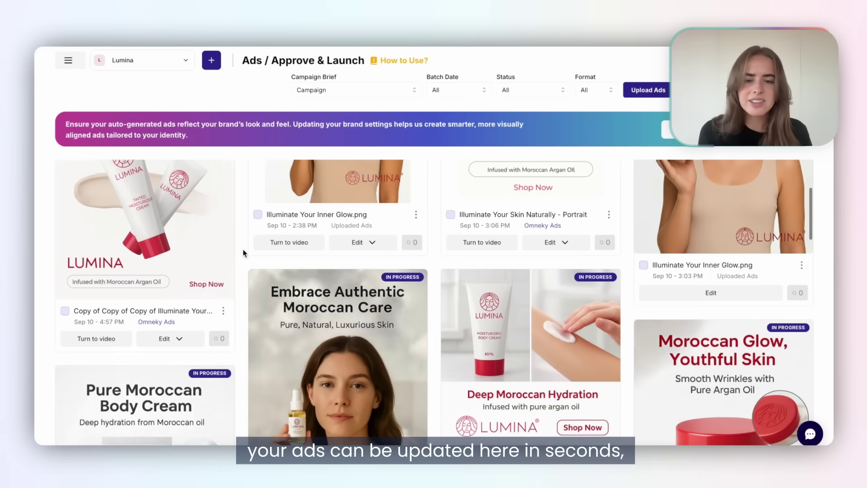
Step: In Edit Layers, retype the Moroccan Argan Oil tagline to 'For a Calming, Moroccan Glow'
left_click(554, 243)
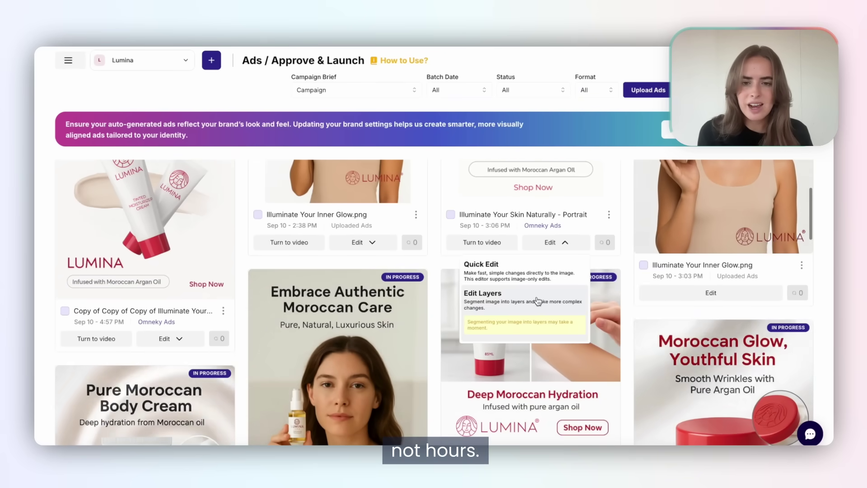
left_click(538, 302)
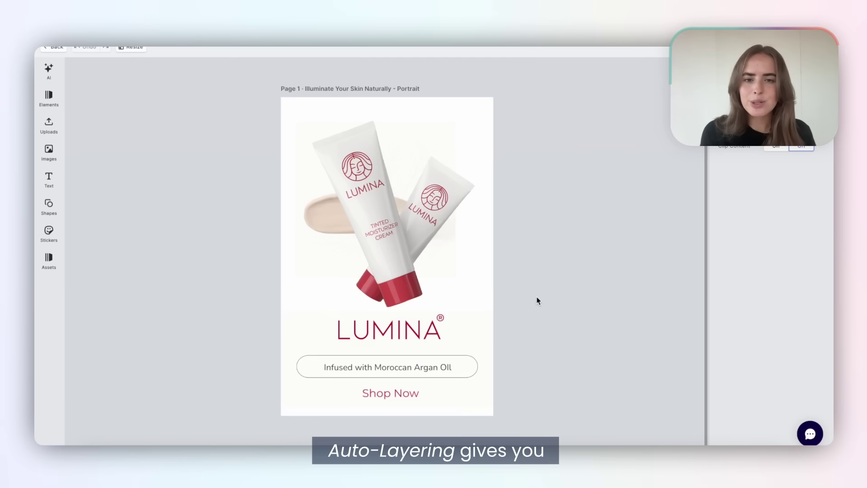
double_click(405, 367)
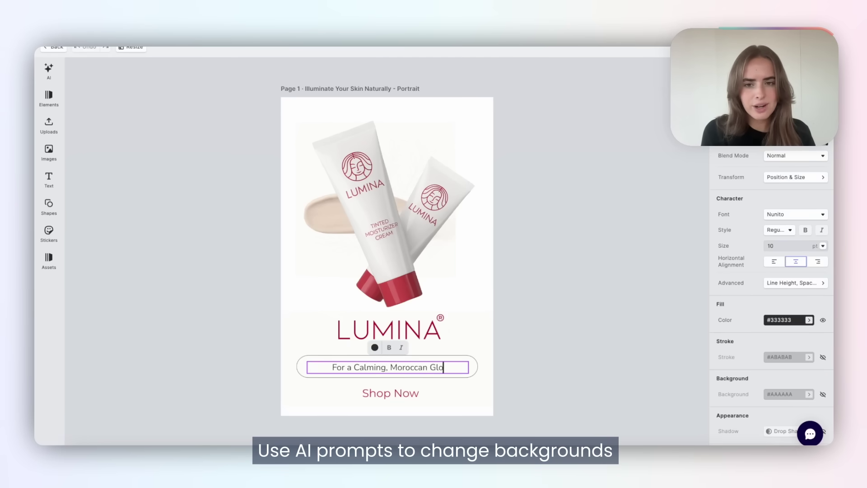
type("w")
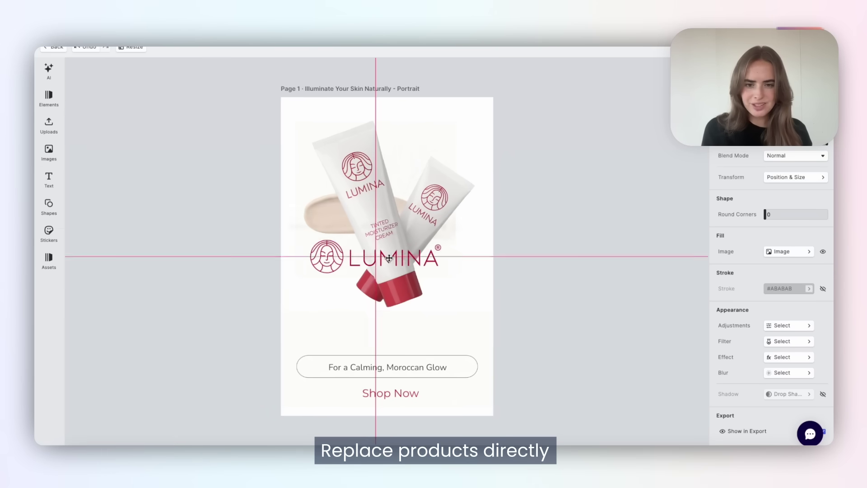
Step: Move the LUMINA logo below the product and shift all page elements together
left_click_drag(386, 253, 398, 326)
left_click(404, 394)
left_click_drag(263, 96, 499, 418)
left_click_drag(384, 235, 384, 226)
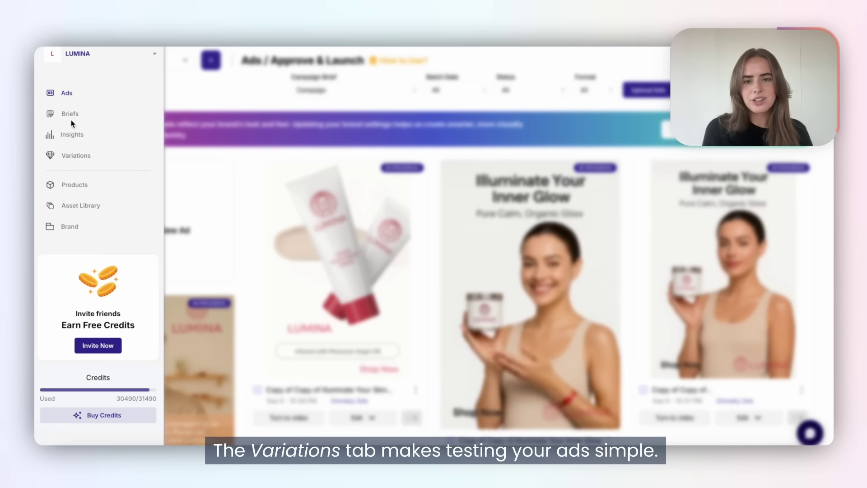
Step: Open the Join the Glow Movement ad's variations and preview the copy of two variation rows
left_click(74, 155)
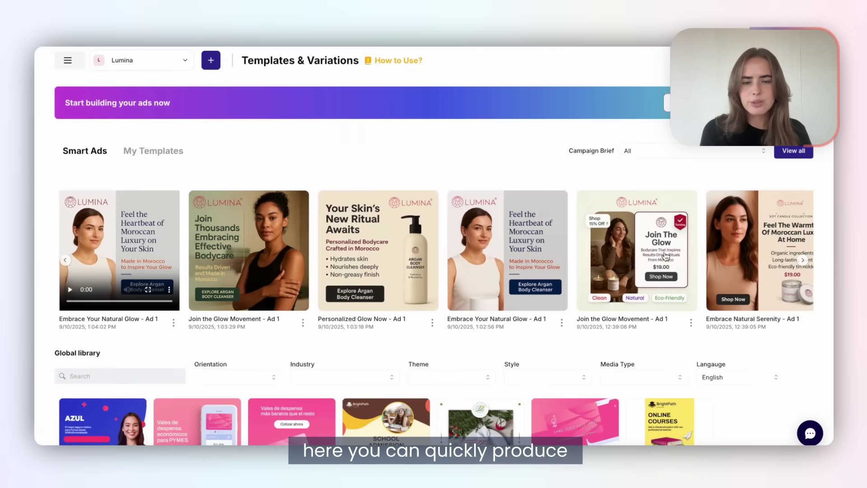
left_click(666, 256)
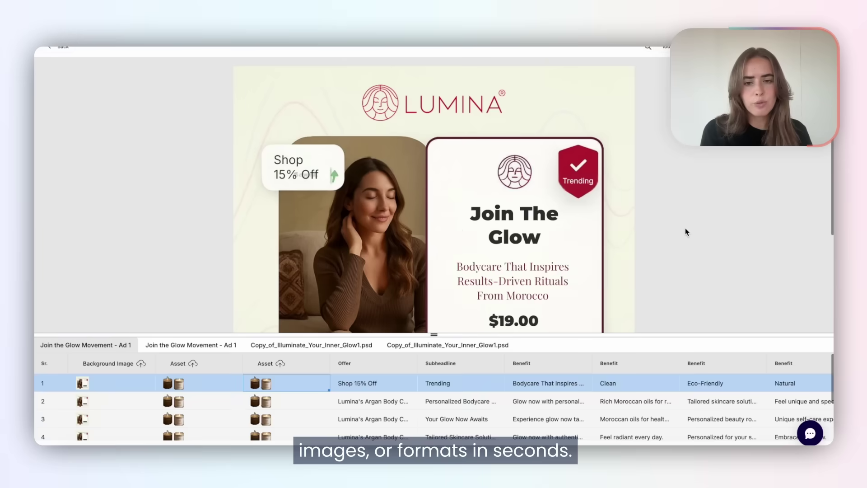
left_click(306, 399)
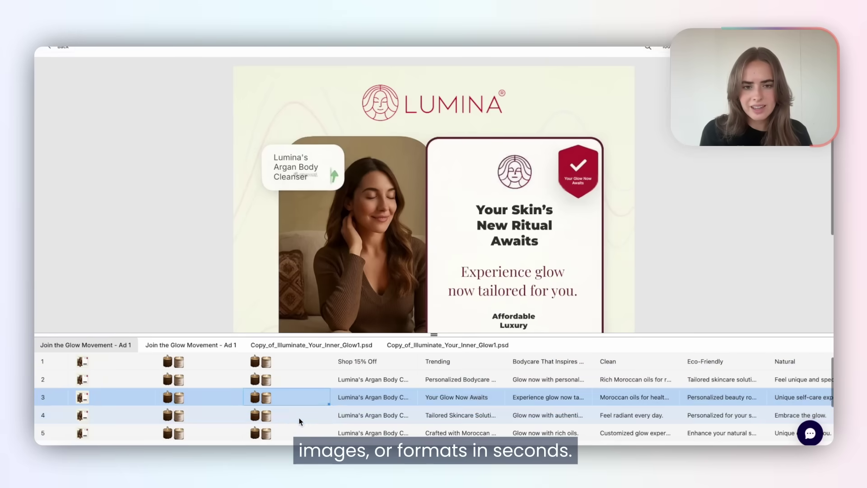
left_click(299, 415)
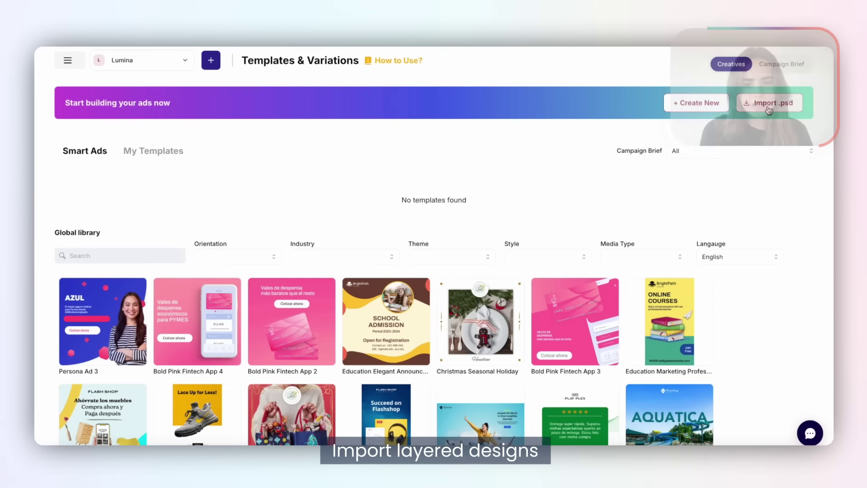
Step: Import the Illuminate Your Inner Glow PSD as a template and open it in the design editor
left_click(769, 108)
left_click(439, 146)
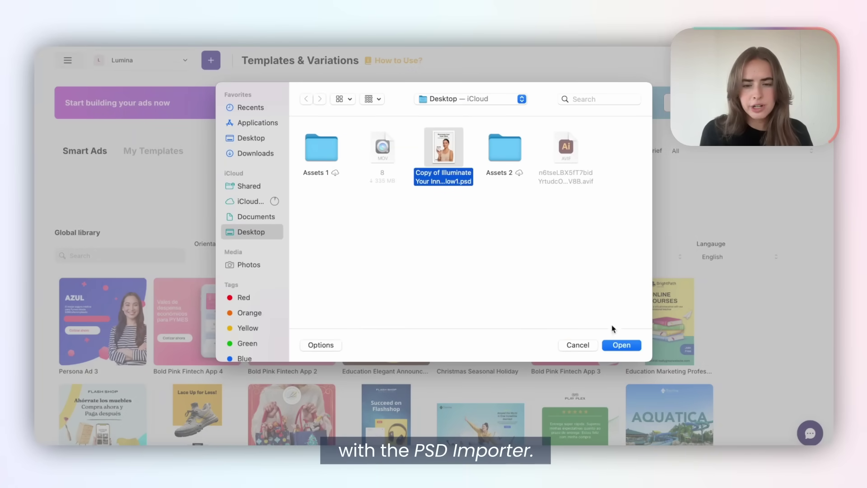
left_click(621, 345)
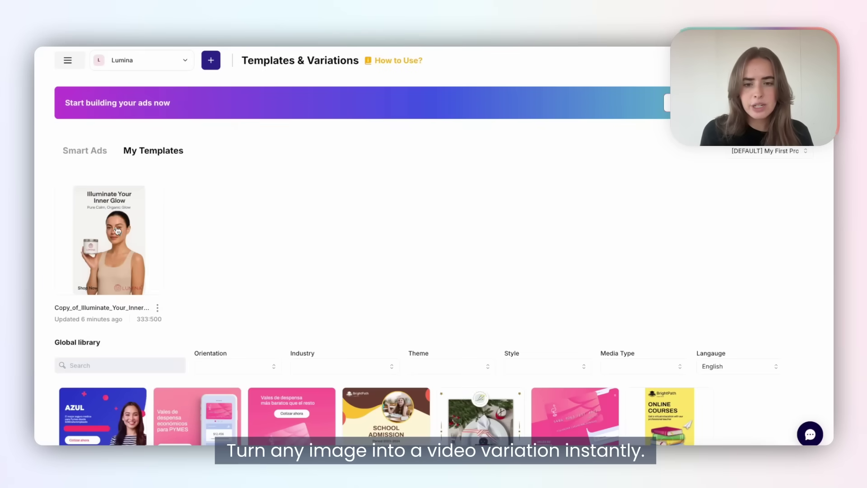
left_click(116, 231)
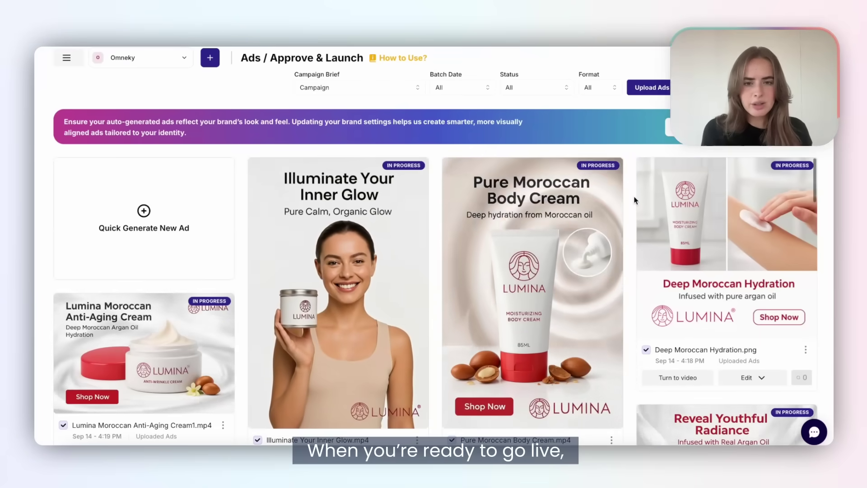
Step: Start a Meta launch with a new campaign, 'Moroccan Glow Campaign', with a 175 budget
left_click(758, 87)
left_click(460, 356)
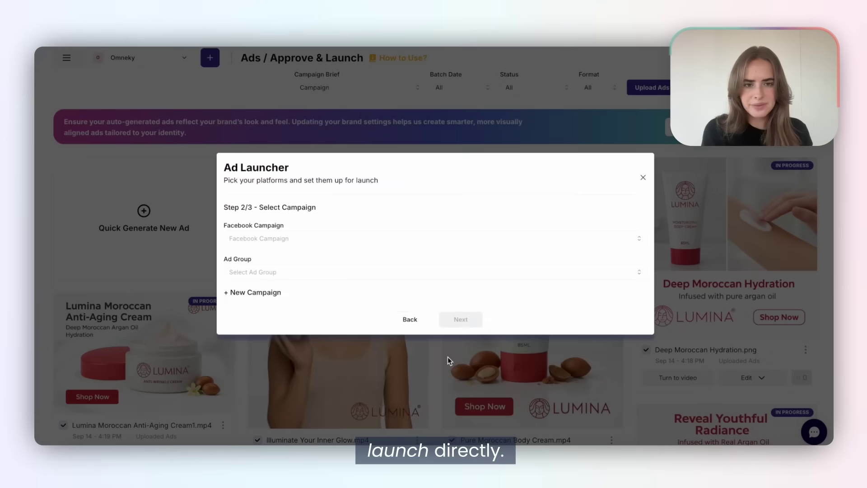
left_click(253, 291)
left_click(464, 398)
type("Moroccan Glow Campai")
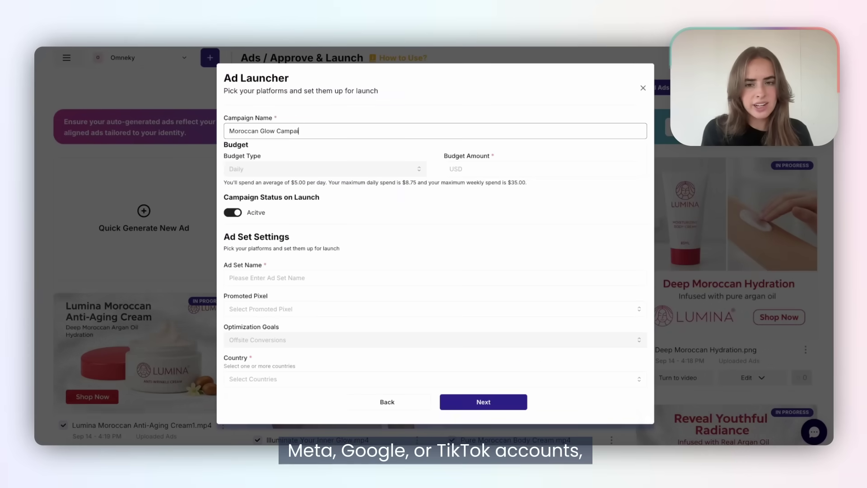
type("gn")
left_click(542, 169)
type("175")
left_click(434, 277)
type("Moroccan Glow")
left_click(281, 309)
left_click(281, 343)
left_click(277, 379)
type("United")
left_click(253, 414)
type("United S")
left_click(253, 414)
type("Mor")
left_click(244, 412)
Step: Select five ads and launch them live
left_click(480, 402)
left_click(275, 247)
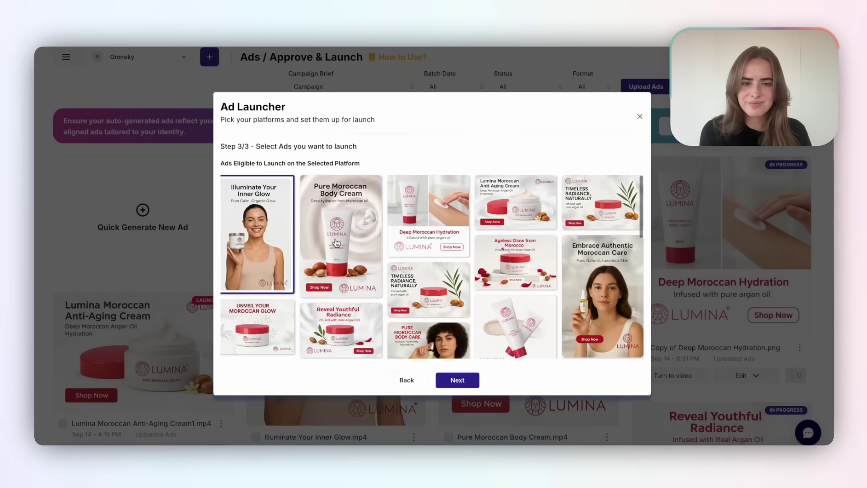
left_click(341, 235)
left_click(428, 217)
left_click(516, 204)
left_click(603, 203)
left_click(458, 380)
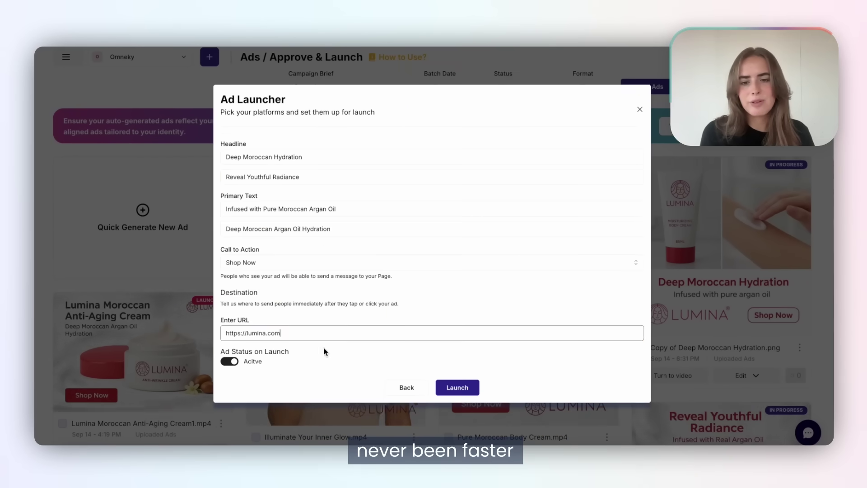
left_click(458, 387)
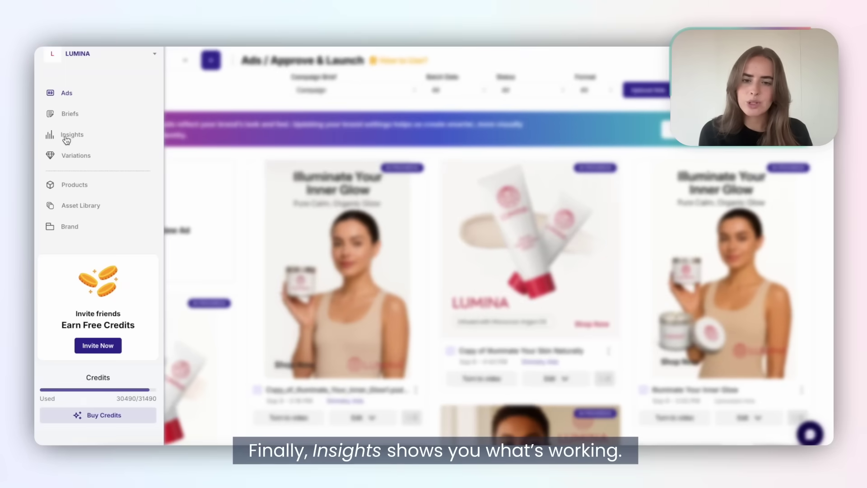
Step: Review Lumina's Insights: $803.24 spend, 92.8K impressions and top creatives across Meta and Google
left_click(66, 138)
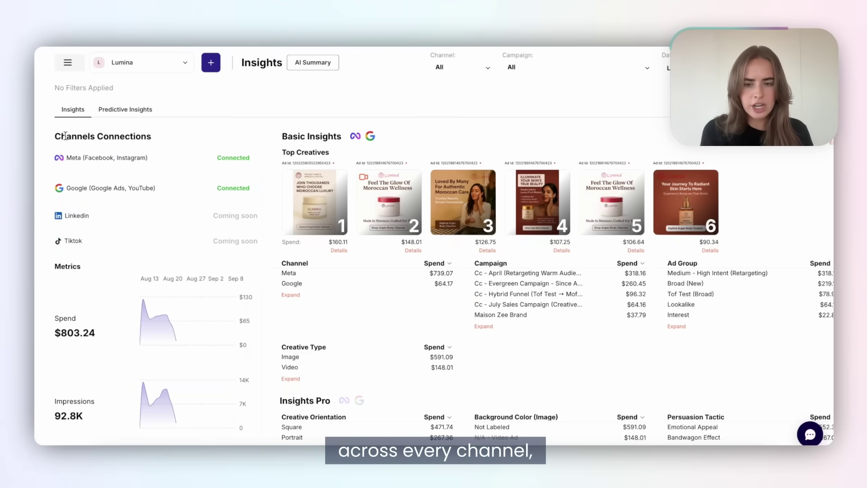
scroll(321, 198, "down", 10)
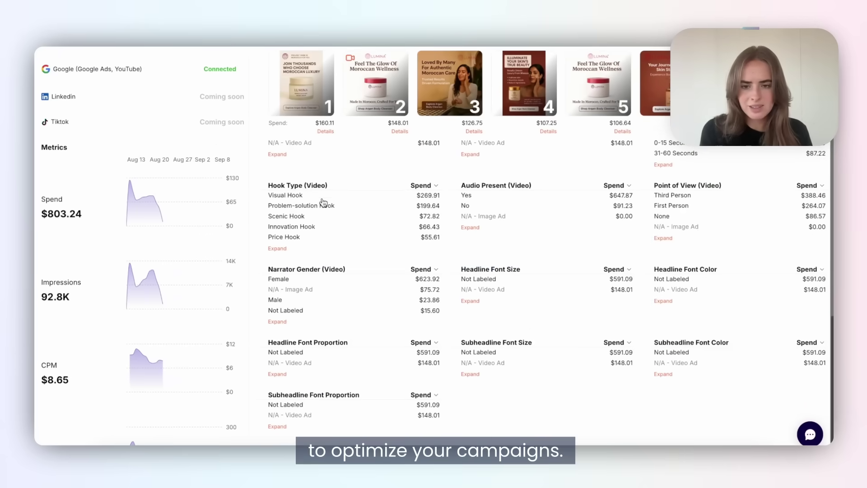
scroll(321, 202, "up", 10)
scroll(322, 204, "down", 10)
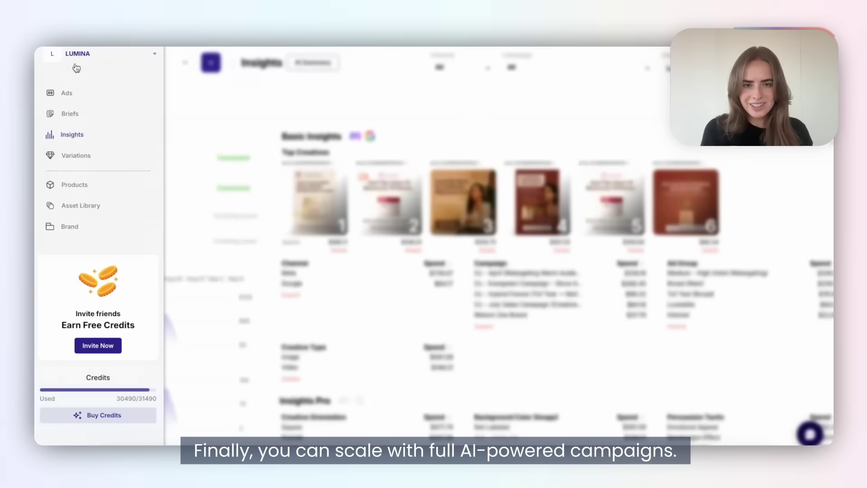
Step: Generate a Soy Candle brief from insights data with the keyword 'Calm'
left_click(70, 115)
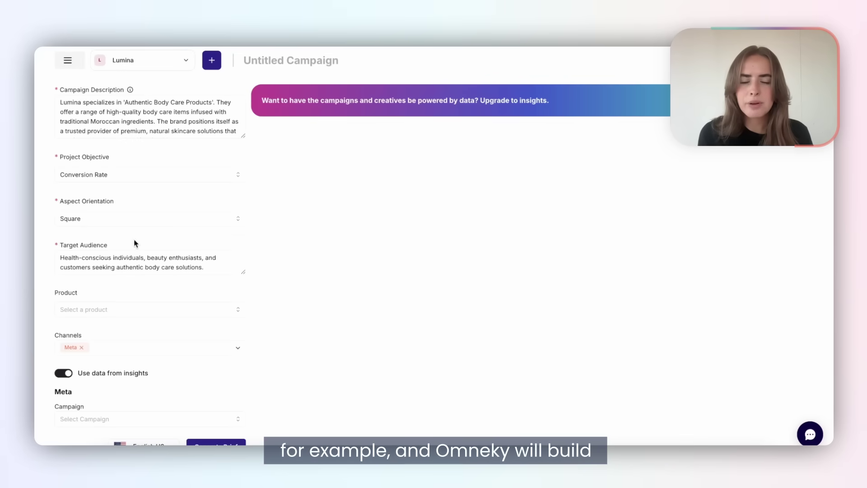
scroll(145, 372, "down", 3)
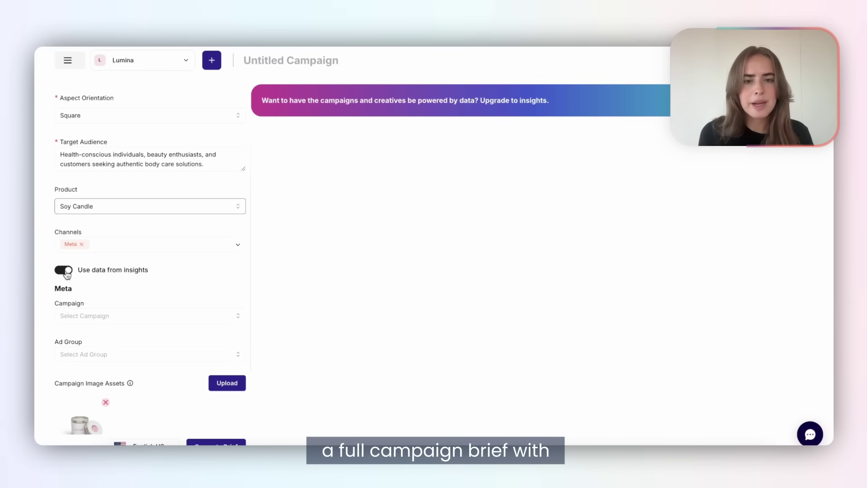
scroll(94, 314, "down", 3)
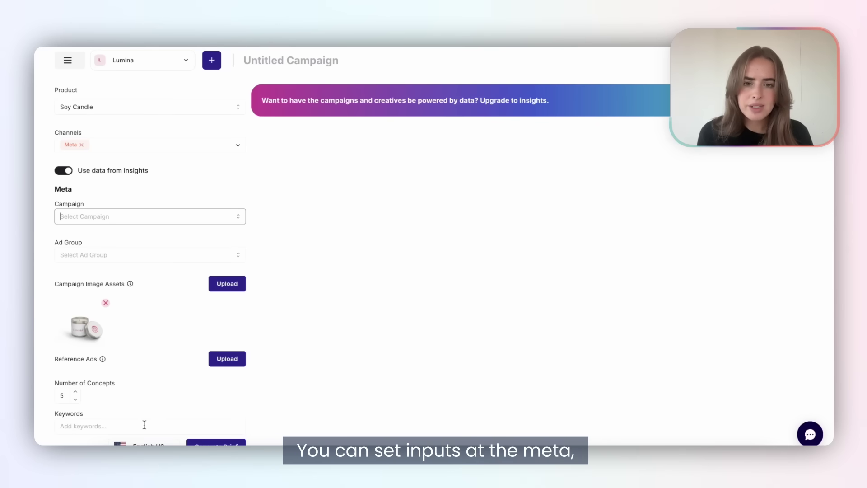
type("Calm")
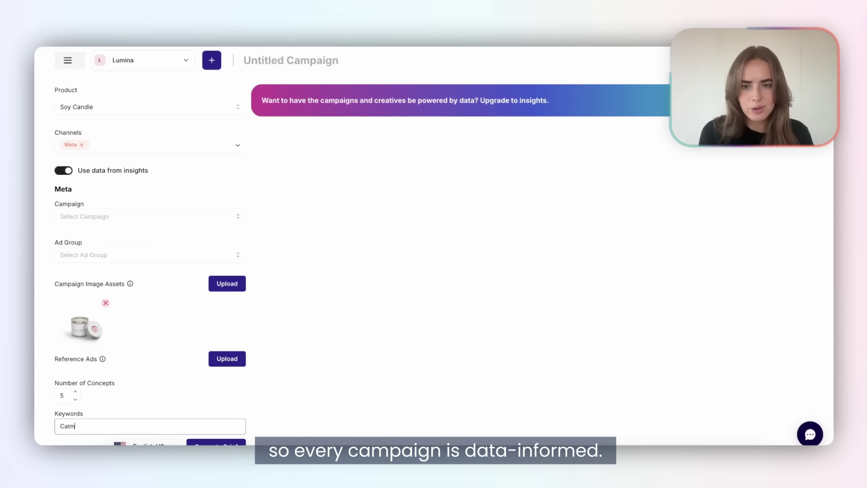
left_click(210, 443)
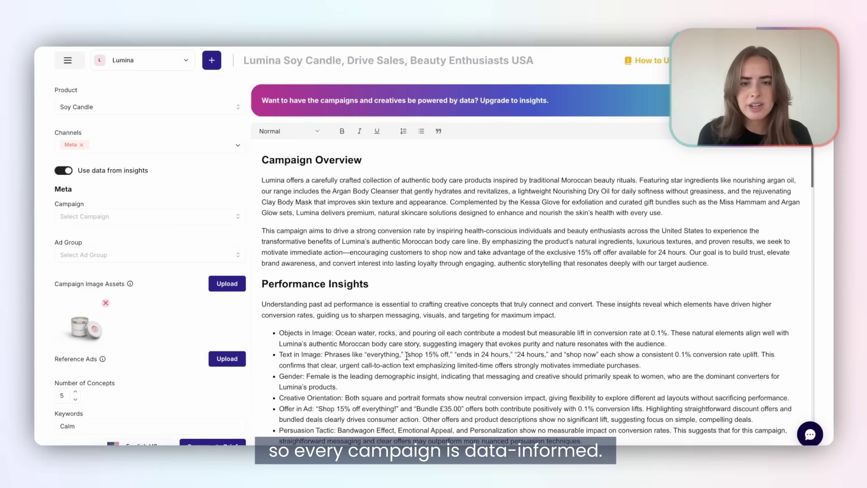
Step: Scroll through the generated brief's performance insights and ad concepts
scroll(406, 356, "down", 10)
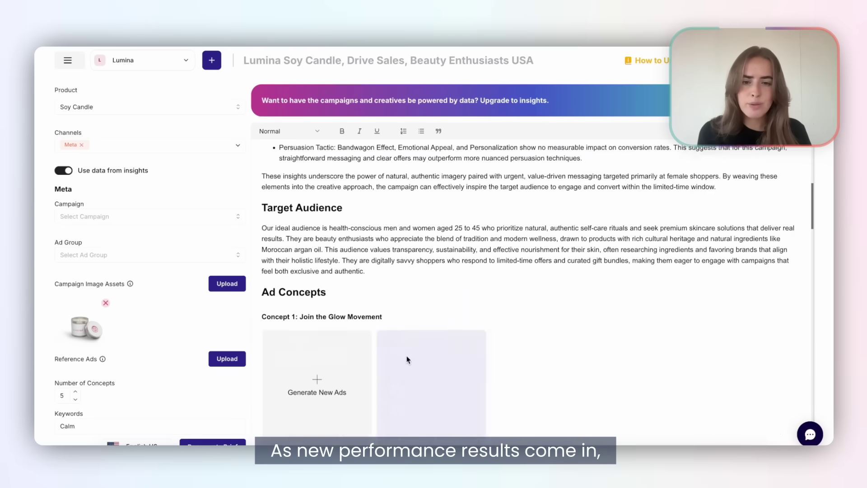
scroll(408, 398, "down", 8)
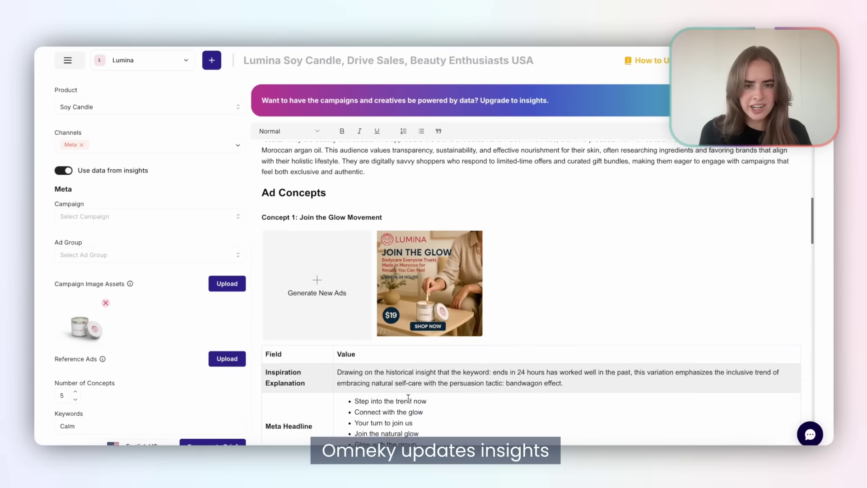
scroll(413, 402, "down", 8)
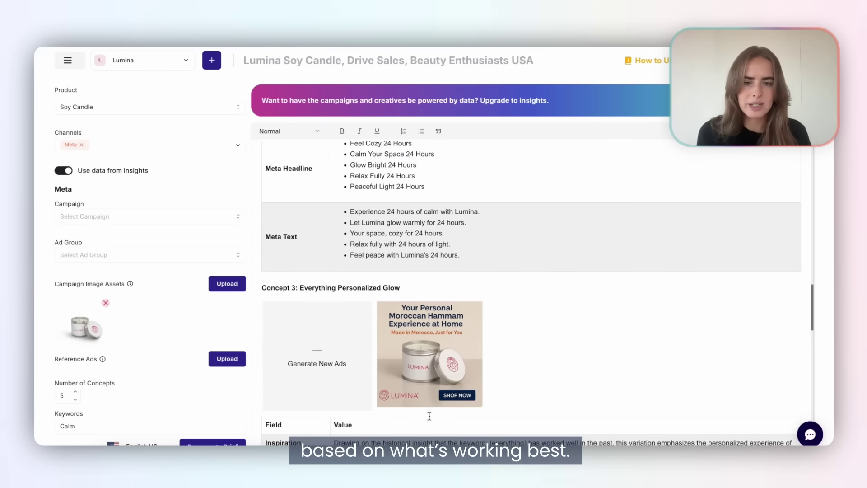
scroll(429, 417, "down", 3)
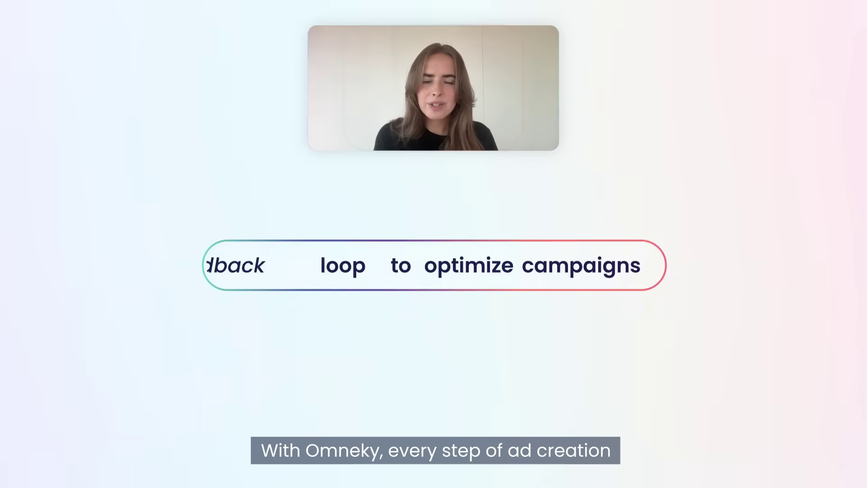